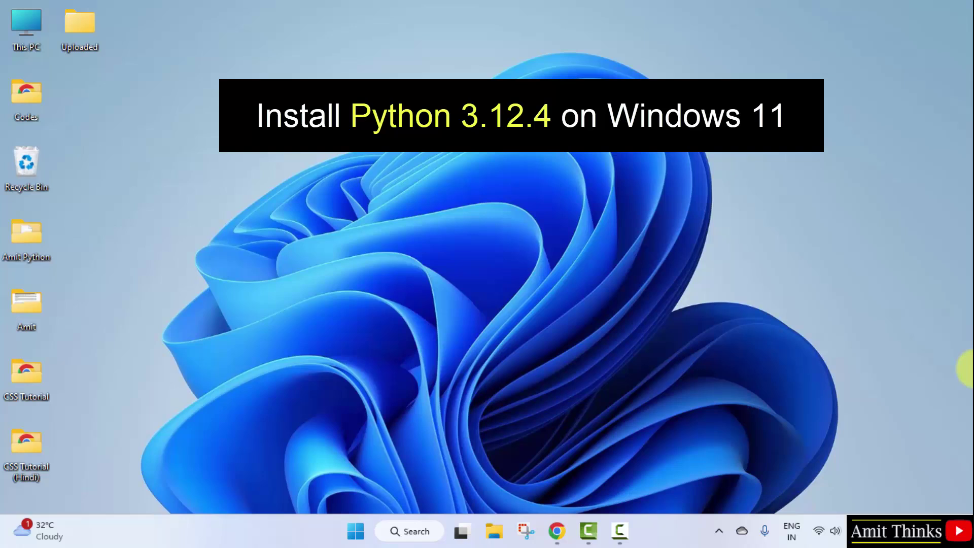
- Open Chrome and run a Google search for 'python'
click(556, 531)
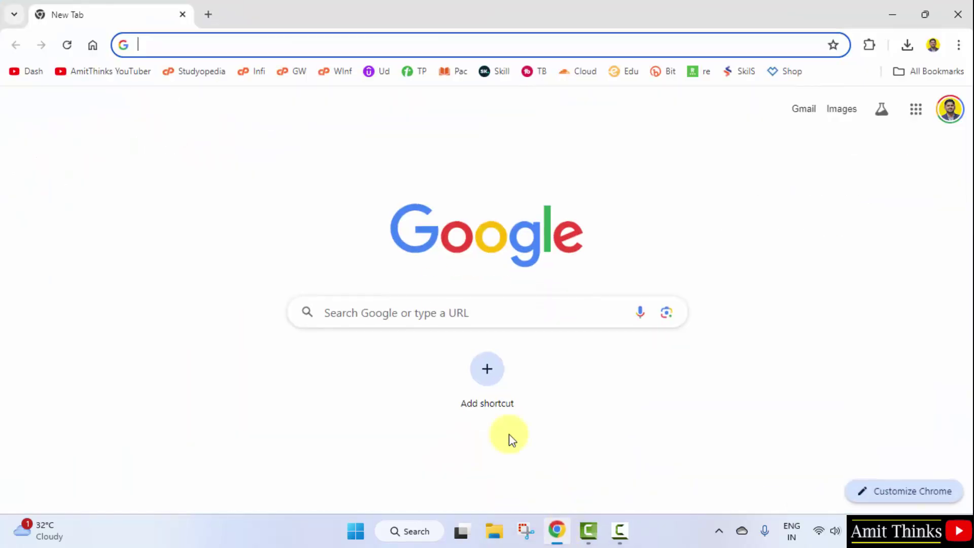
click(433, 311)
text(python)
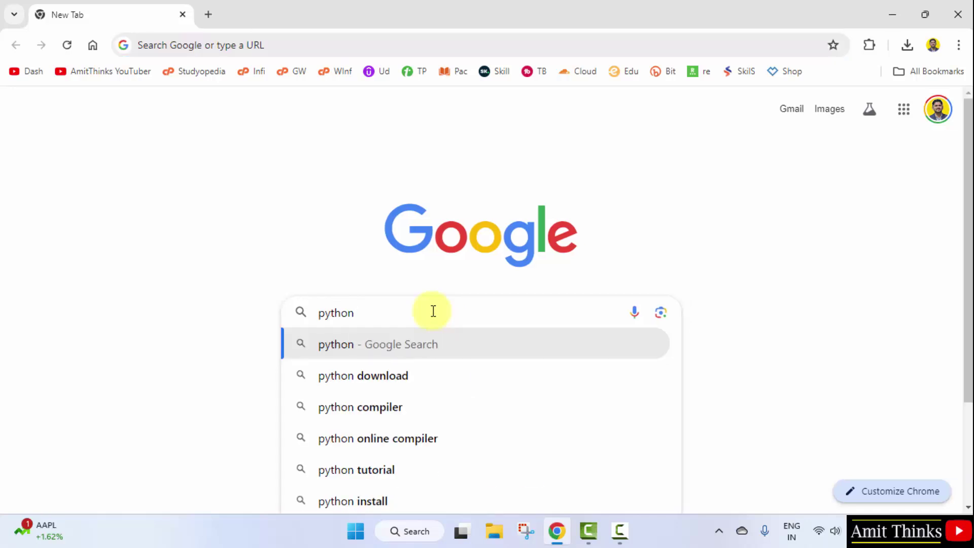
key(Return)
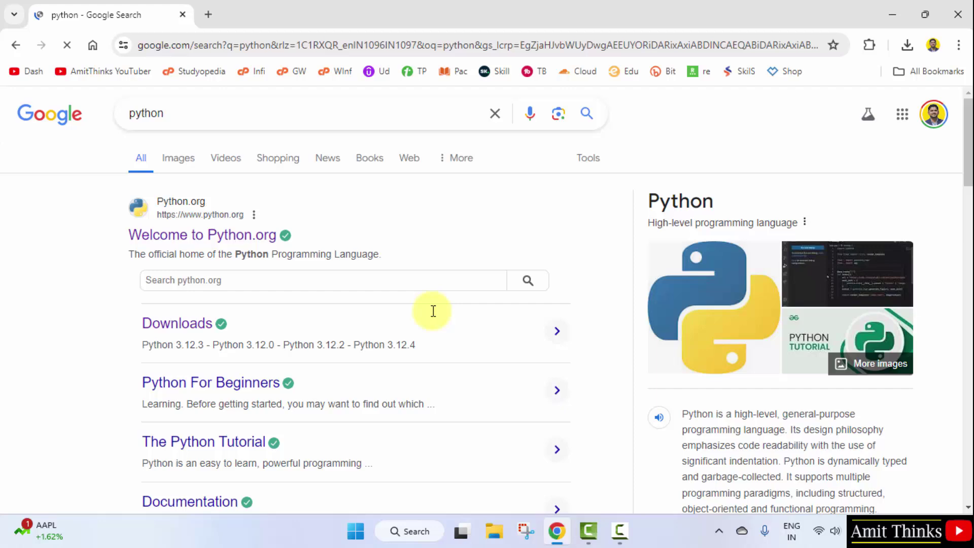
- Go to python.org and download the Python 3.12.4 installer for Windows
click(231, 238)
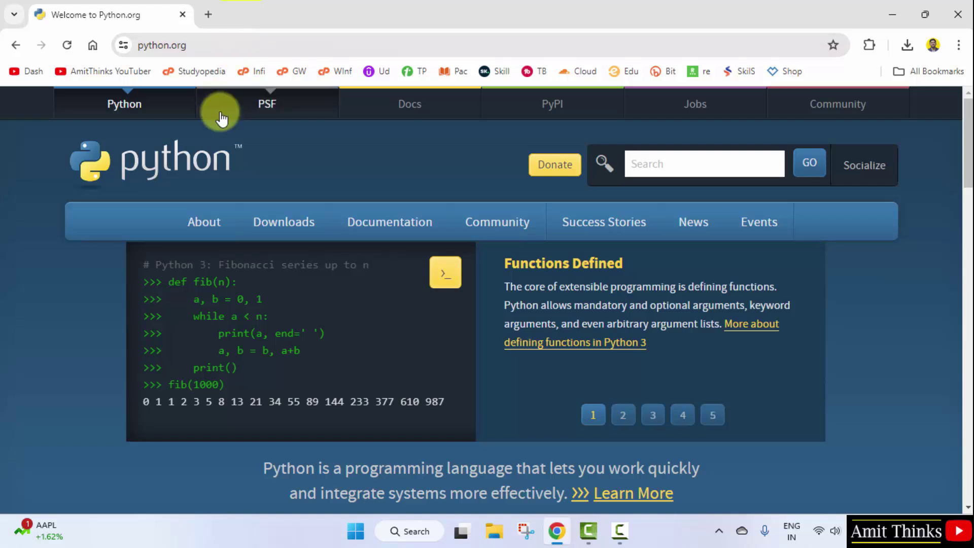
mouse_move(289, 225)
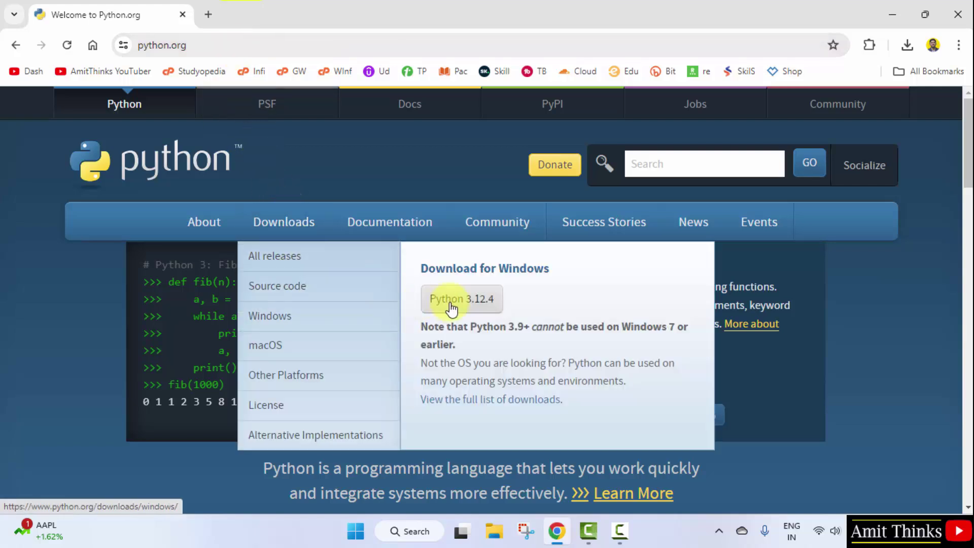
click(488, 314)
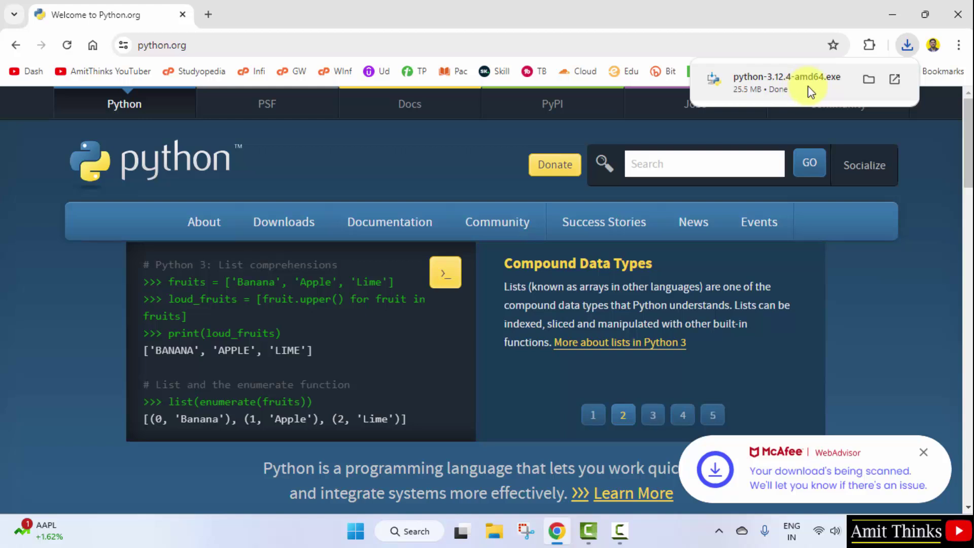
- Launch the downloaded python-3.12.4-amd64.exe installer and bring its setup window forward
right_click(808, 95)
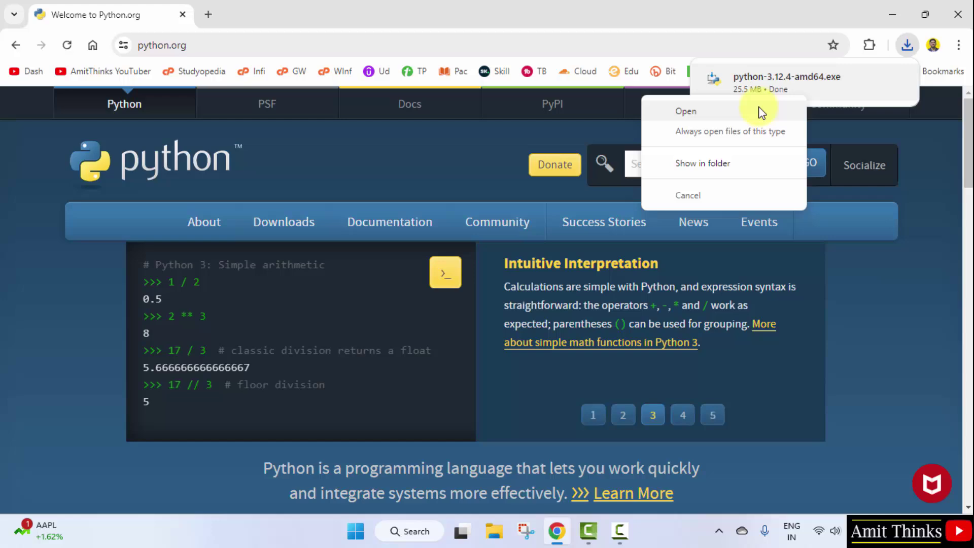
click(758, 111)
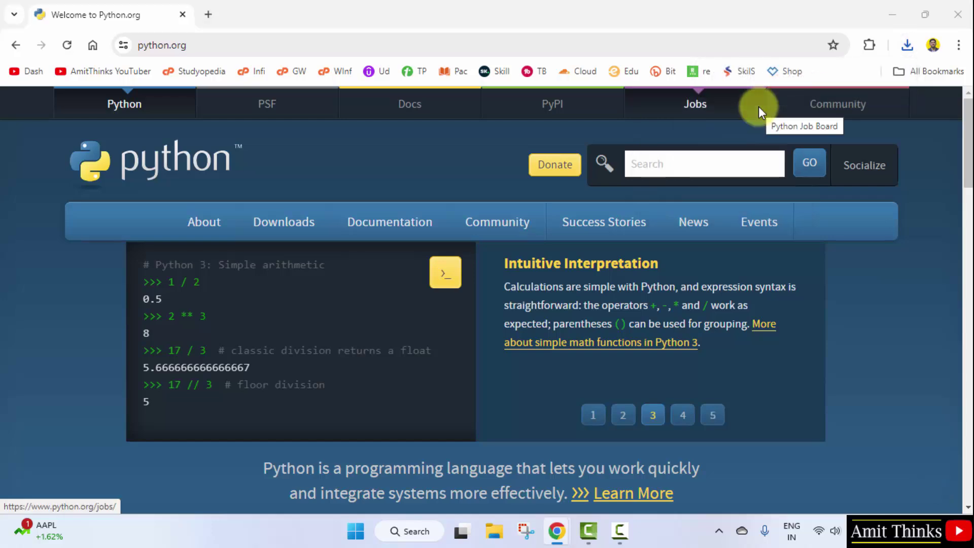
click(902, 17)
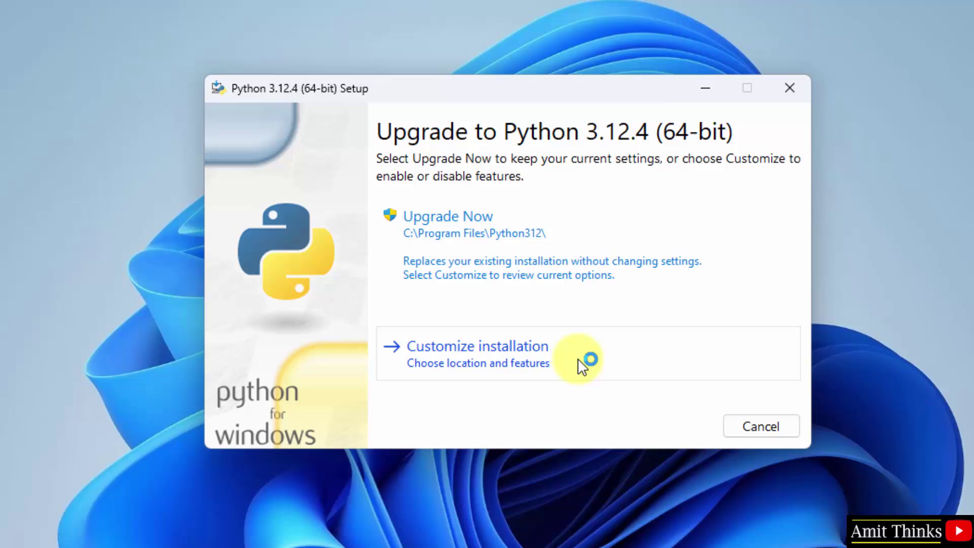
- Choose Customize installation with the py launcher enabled for all users, then proceed to Advanced Options
click(578, 359)
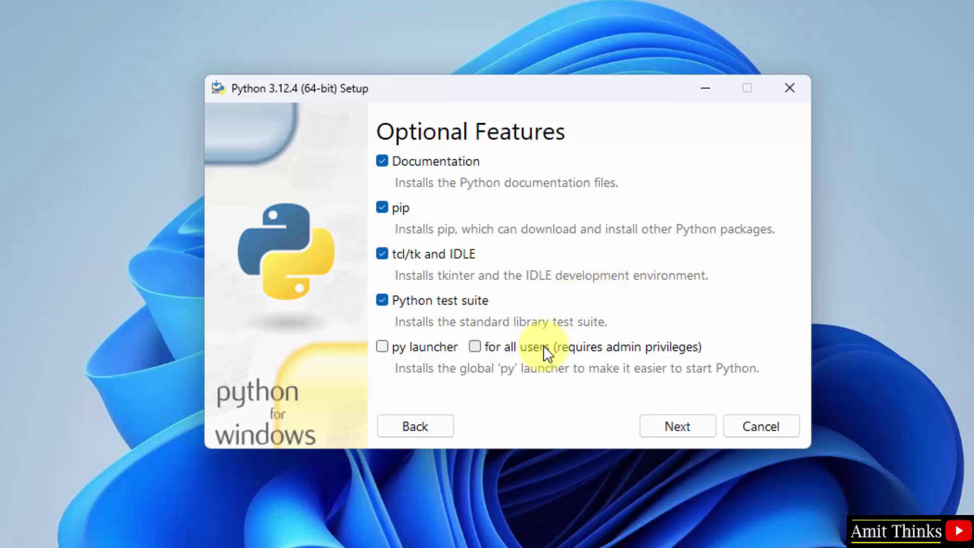
click(383, 349)
click(474, 346)
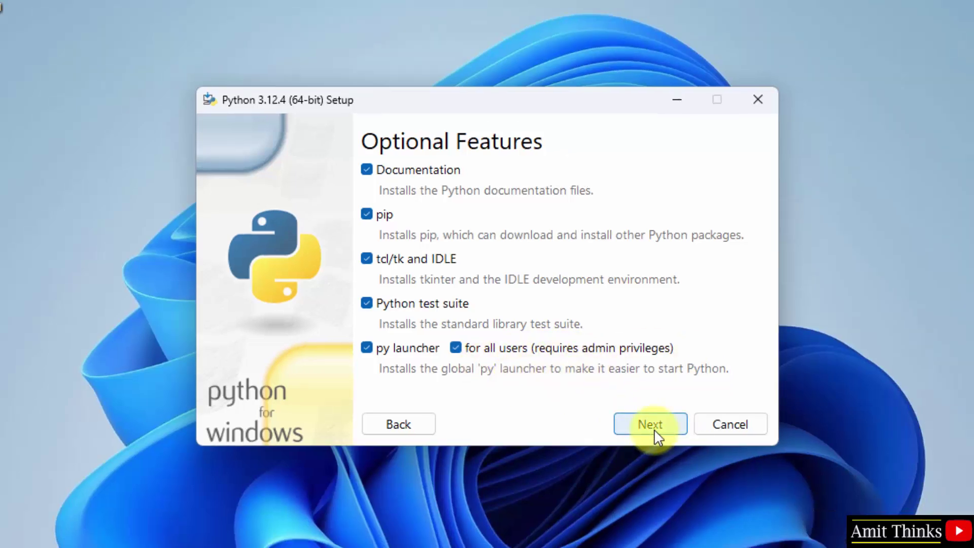
click(657, 431)
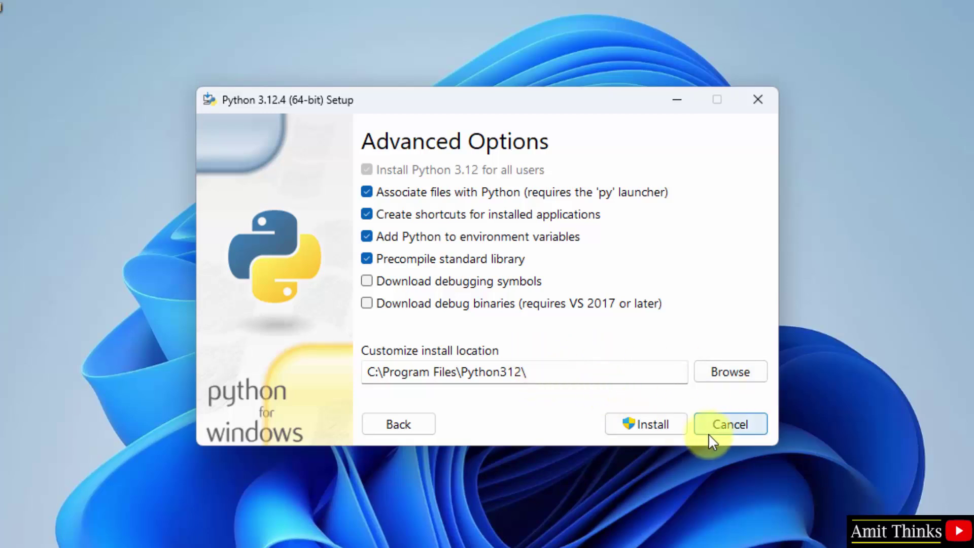
- Install Python 3.12.4 with the default advanced options into C:\Program Files\Python312\
click(659, 426)
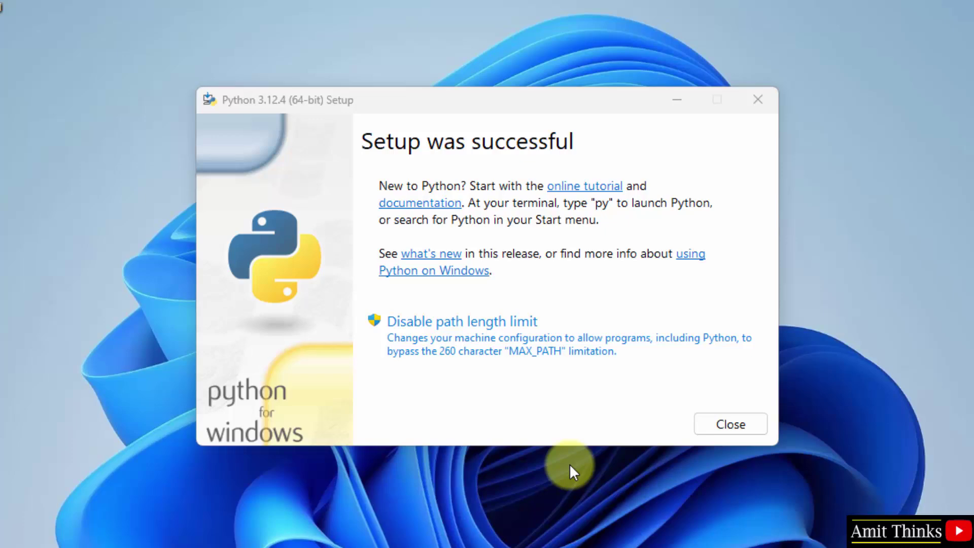
- Close the installer, open Command Prompt via 'cmd', and run python --version to confirm Python 3.12.4
click(727, 423)
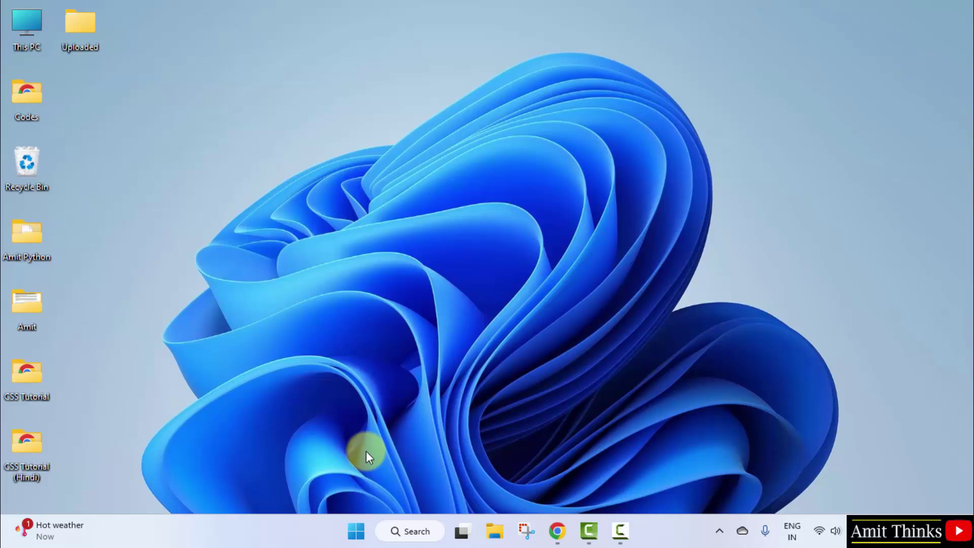
click(356, 529)
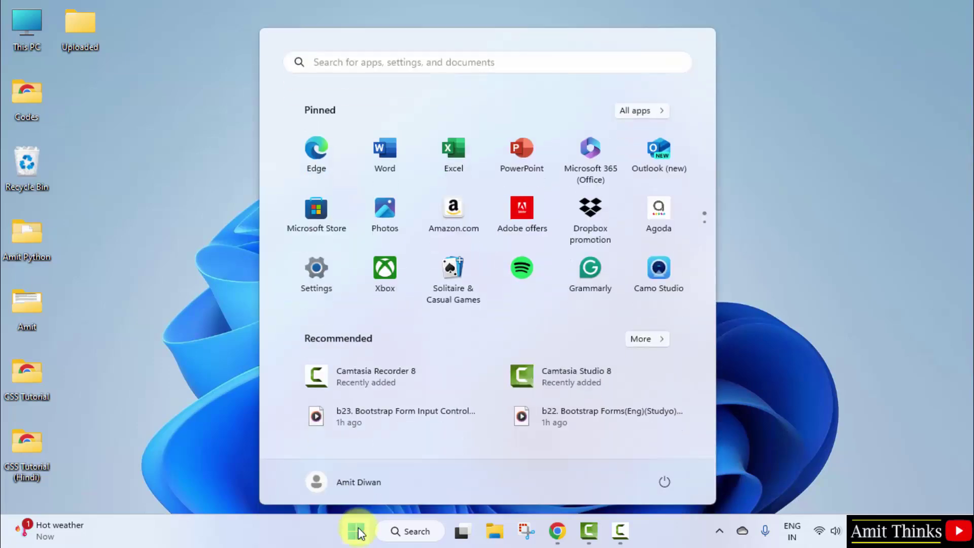
text(cmd)
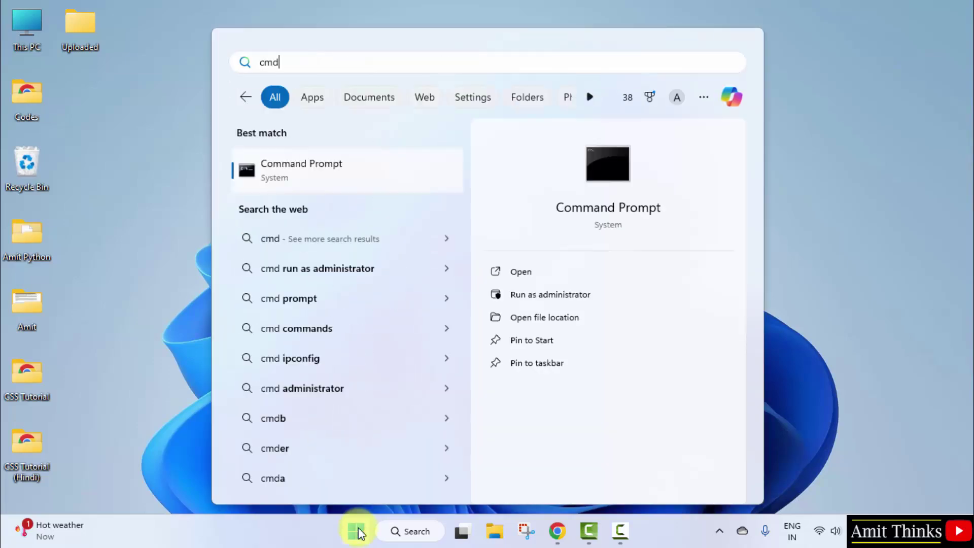
click(623, 271)
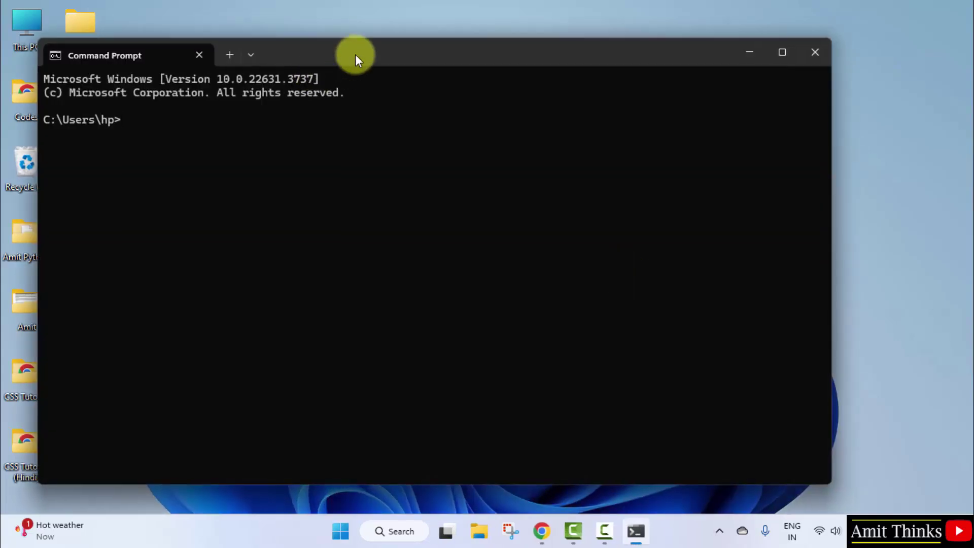
drag(355, 54, 504, 65)
text(py)
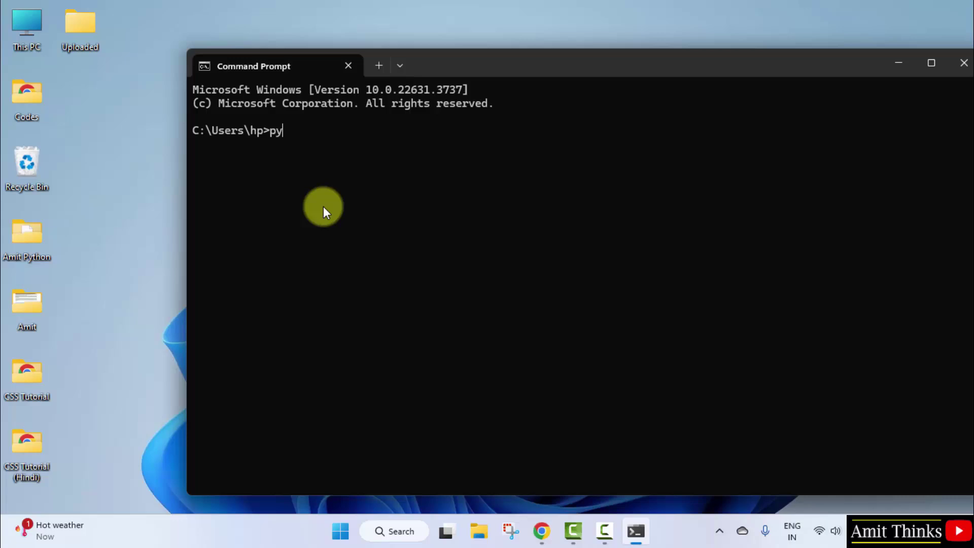
text(thon --v)
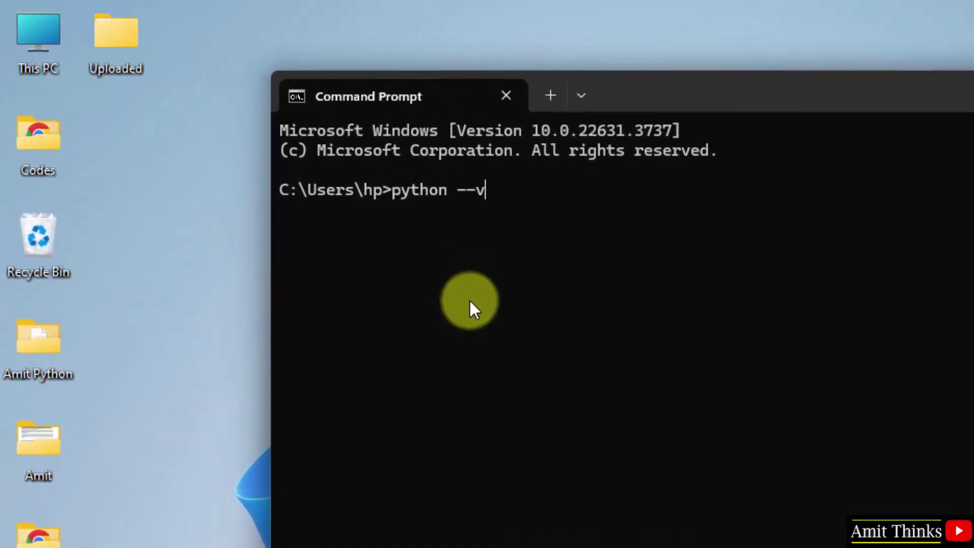
text(ersion)
key(Return)
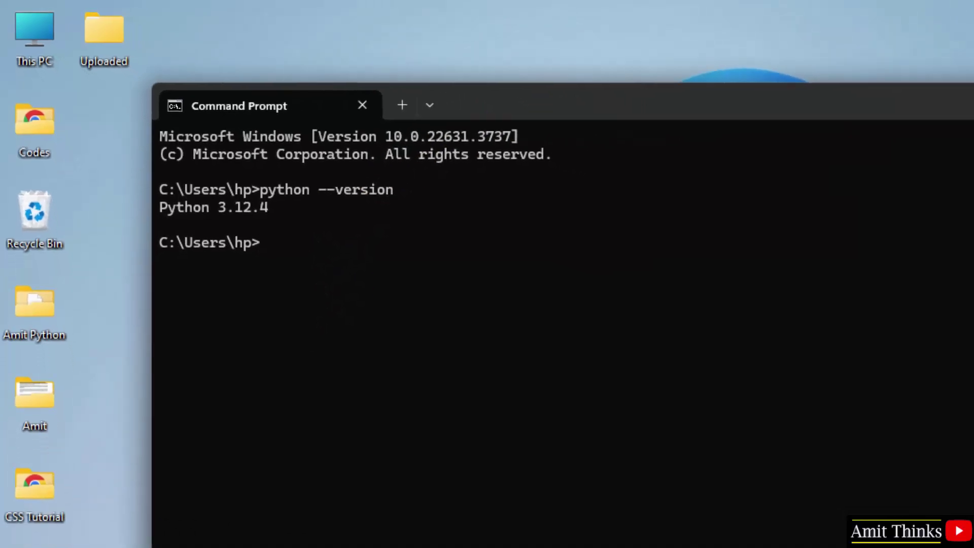
- Open IDLE Shell 3.12.4 from the Start search for 'idle'
click(891, 87)
click(369, 531)
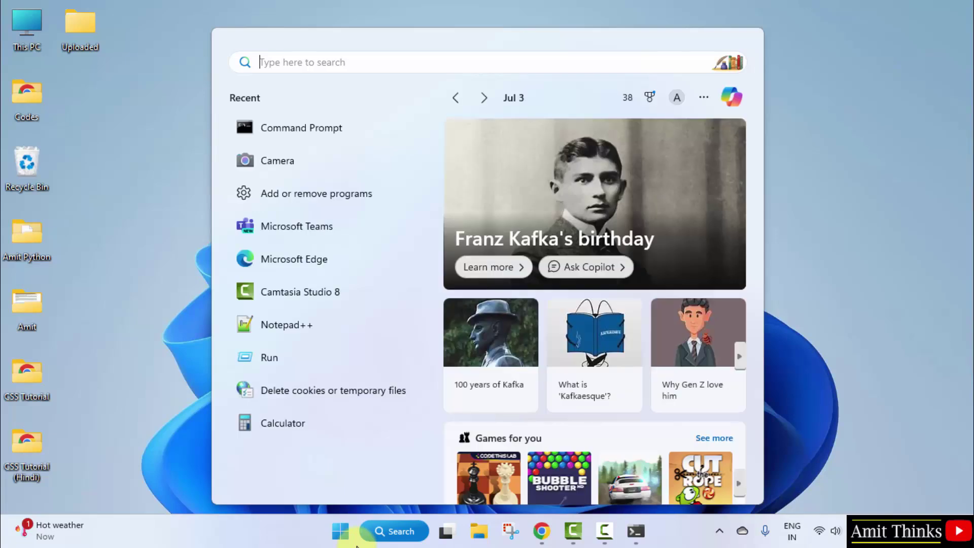
text(idle)
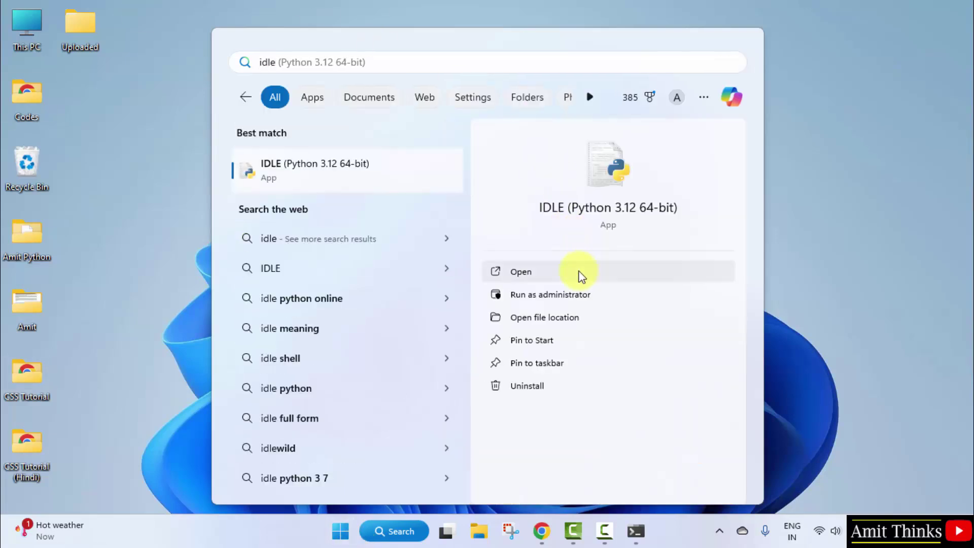
click(636, 275)
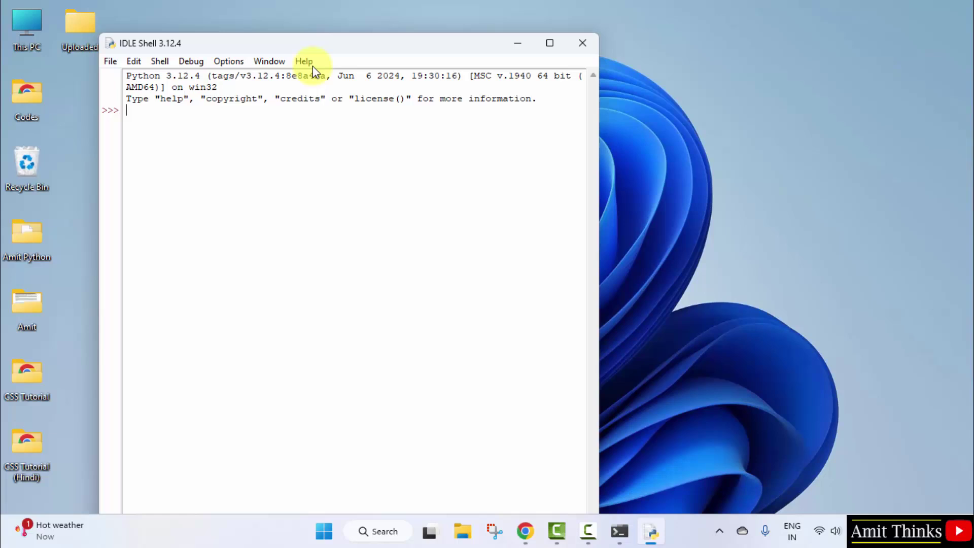
drag(339, 47, 499, 74)
- Run a print() statement with the author's name and select the printed output
text(print()
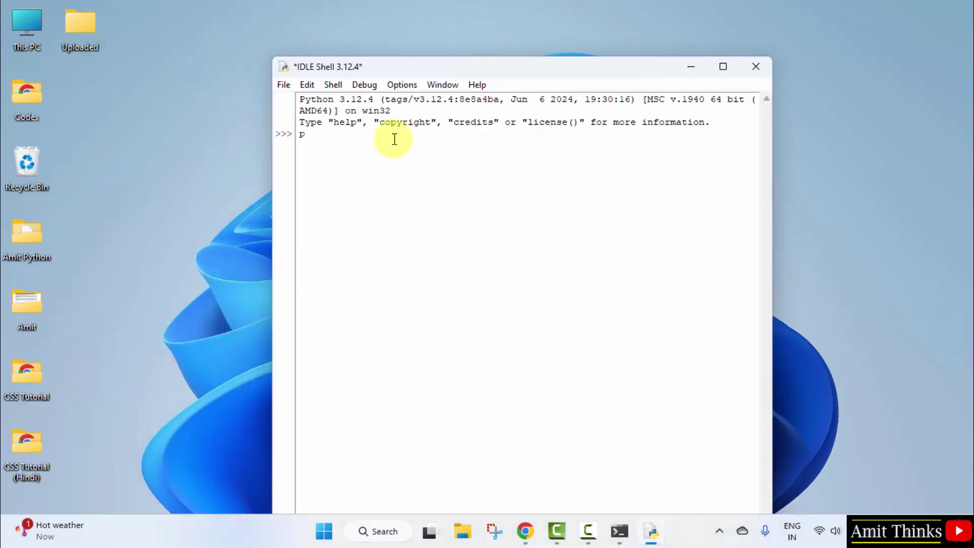
text("A)
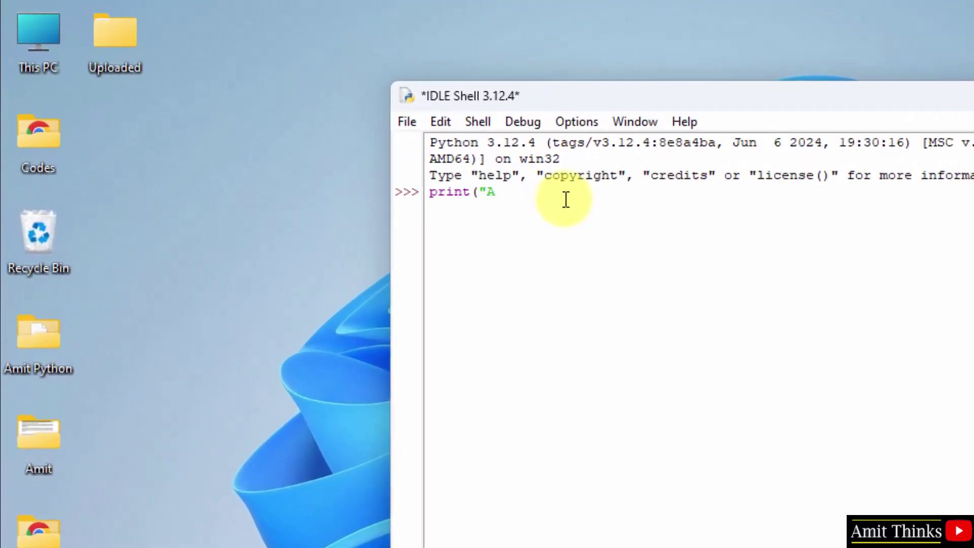
text(mit Diwan"))
key(Return)
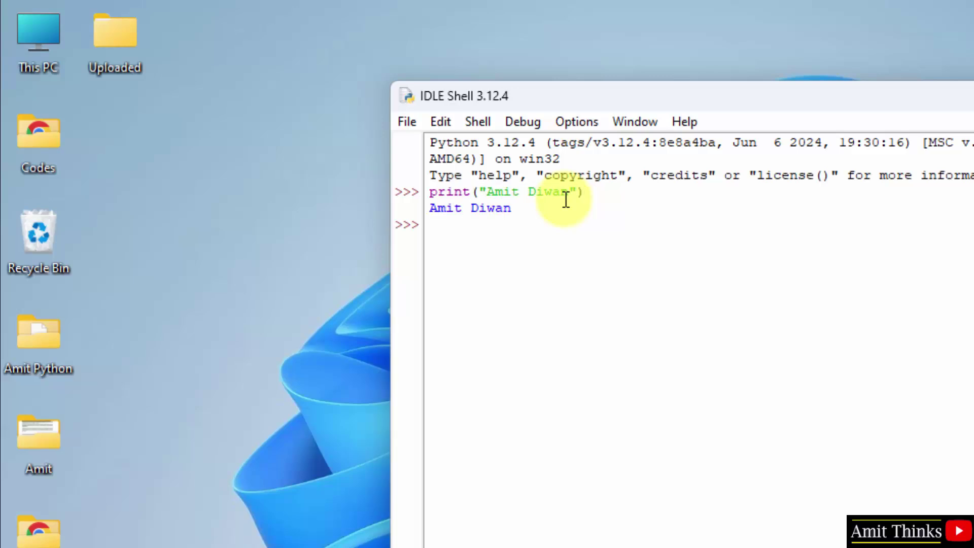
triple_click(467, 207)
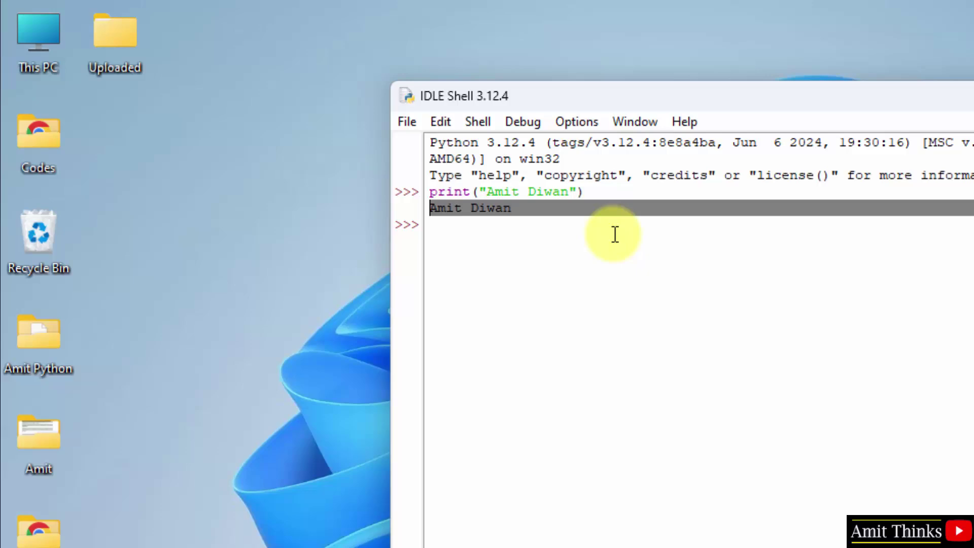